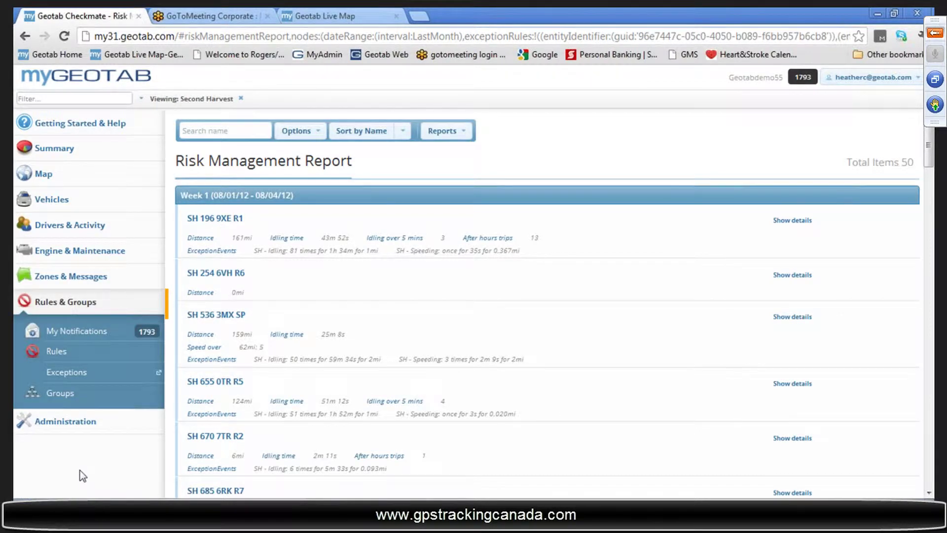
Open Rules under Rules & Groups to show the Exception Rules page with its Safety rules.
left_click(56, 351)
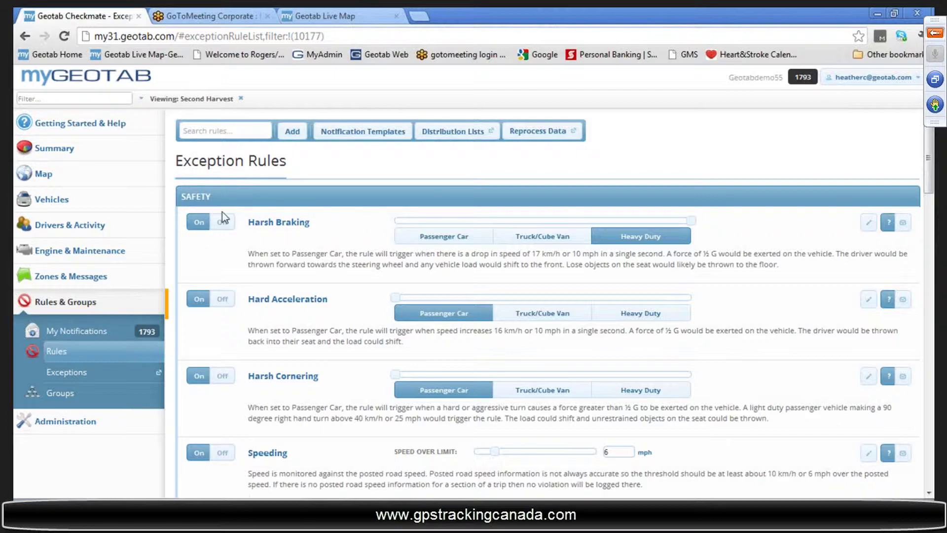
scroll(380, 257, "down", 1)
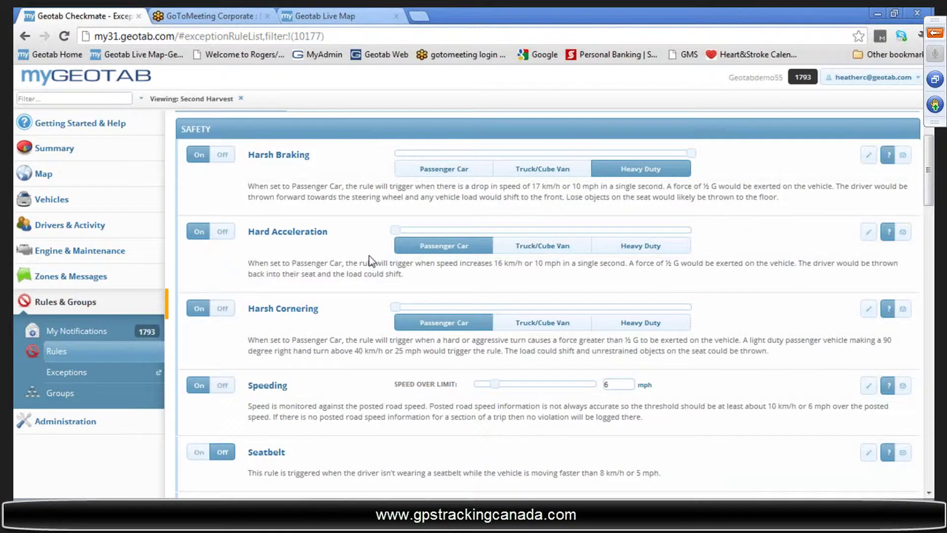
scroll(369, 259, "down", 1)
scroll(367, 256, "down", 1)
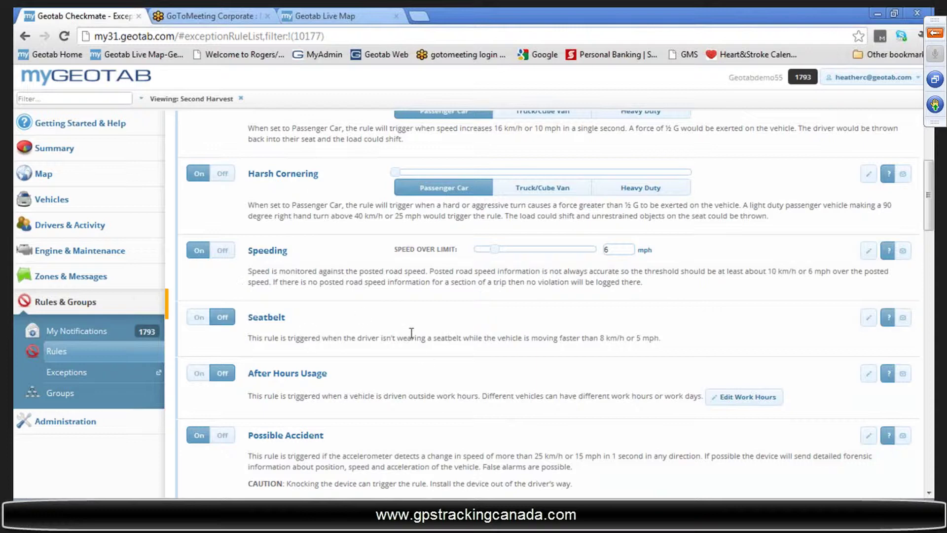
scroll(356, 297, "down", 1)
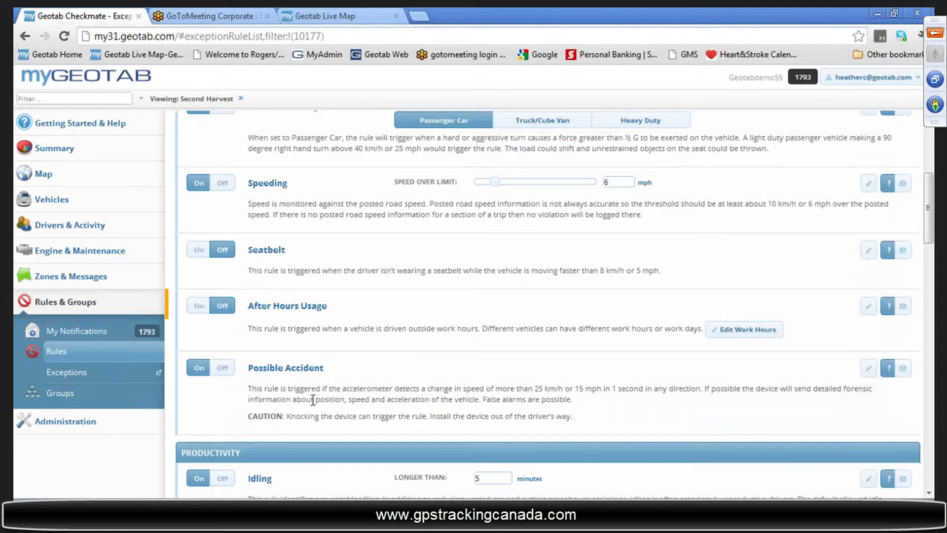
scroll(444, 363, "up", 4)
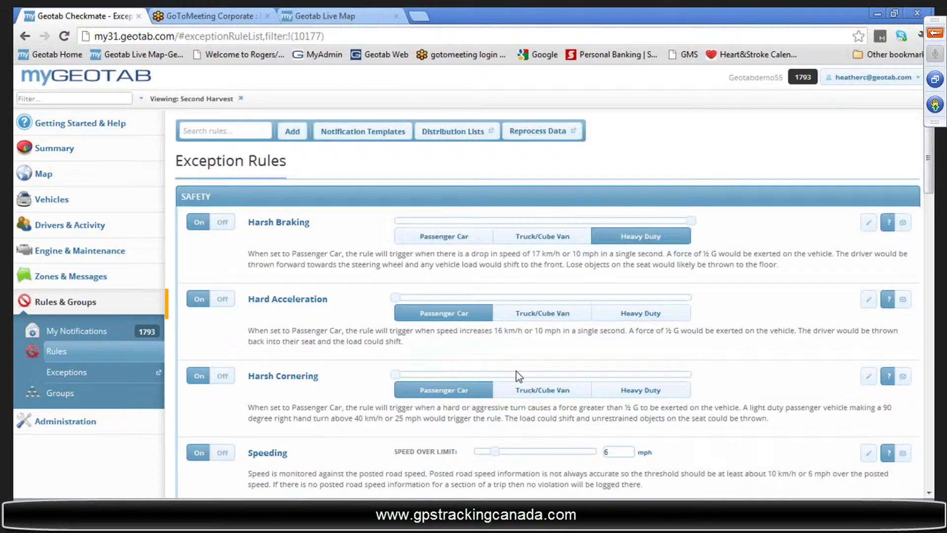
scroll(520, 369, "down", 3)
scroll(507, 357, "up", 2)
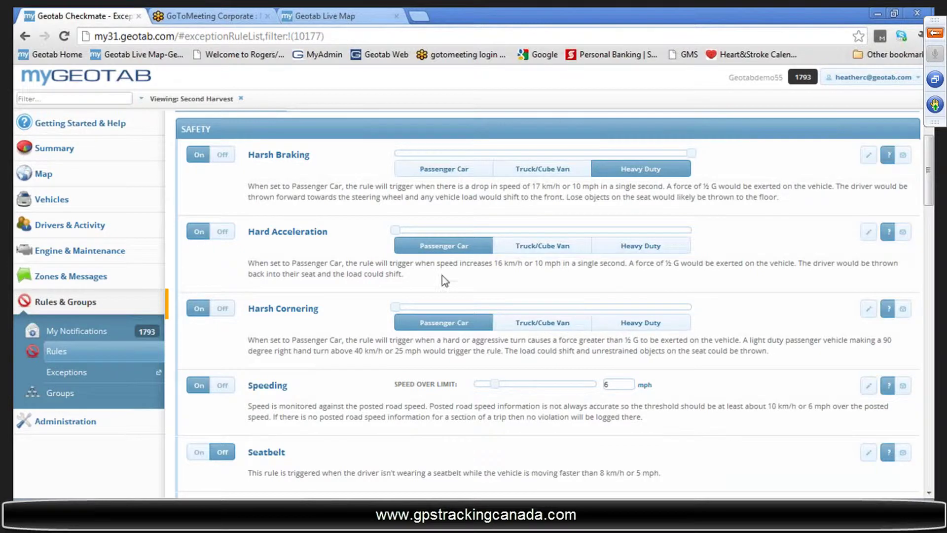
Scroll down to the Productivity rules, from Idling through Long Stops During Work Hours.
scroll(493, 365, "down", 4)
scroll(494, 365, "down", 4)
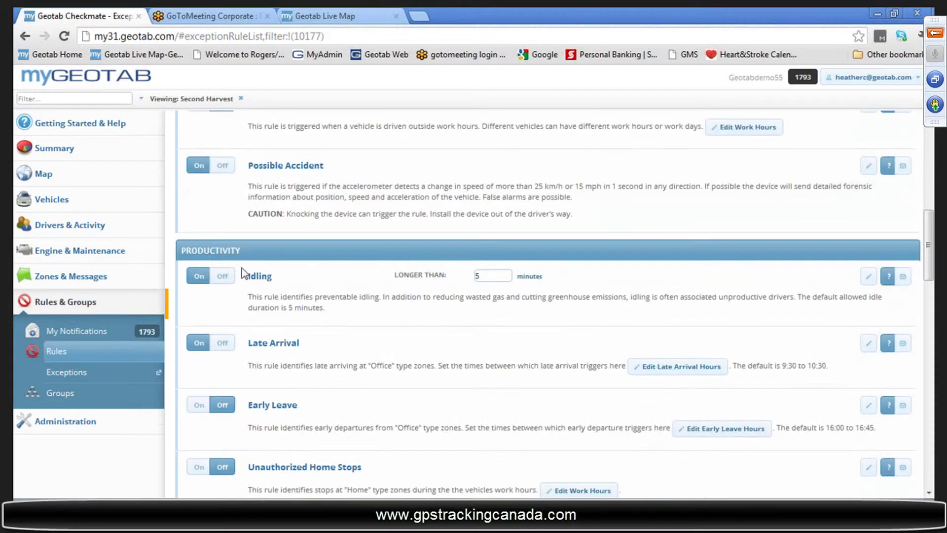
scroll(451, 324, "down", 1)
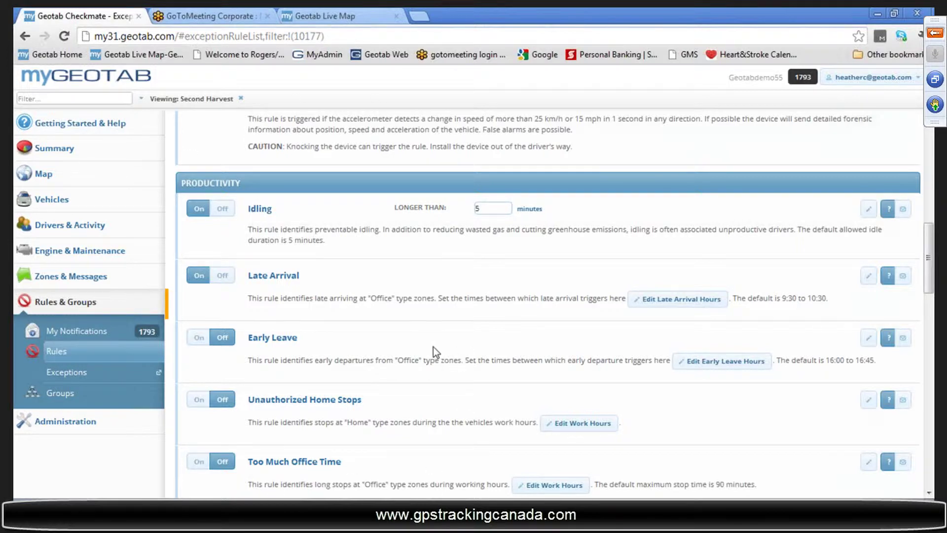
scroll(432, 347, "down", 1)
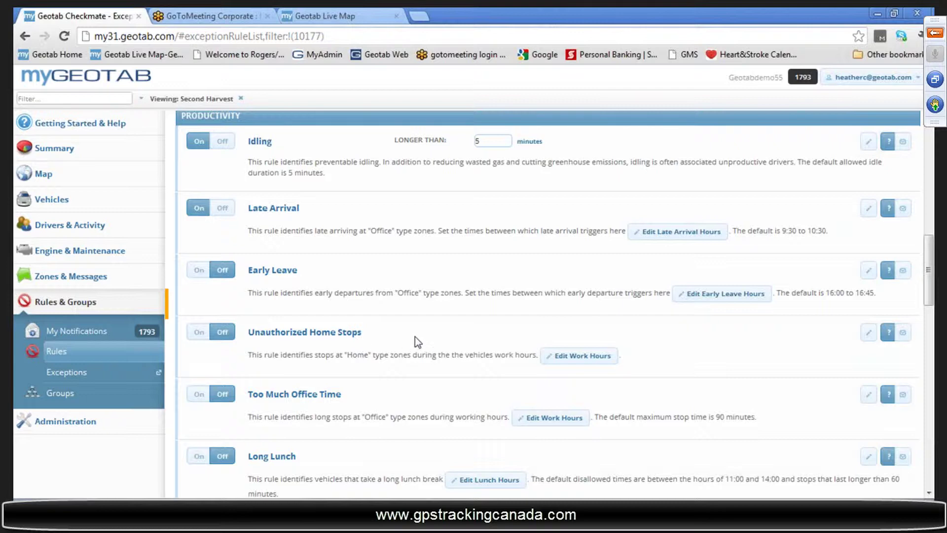
scroll(420, 357, "down", 3)
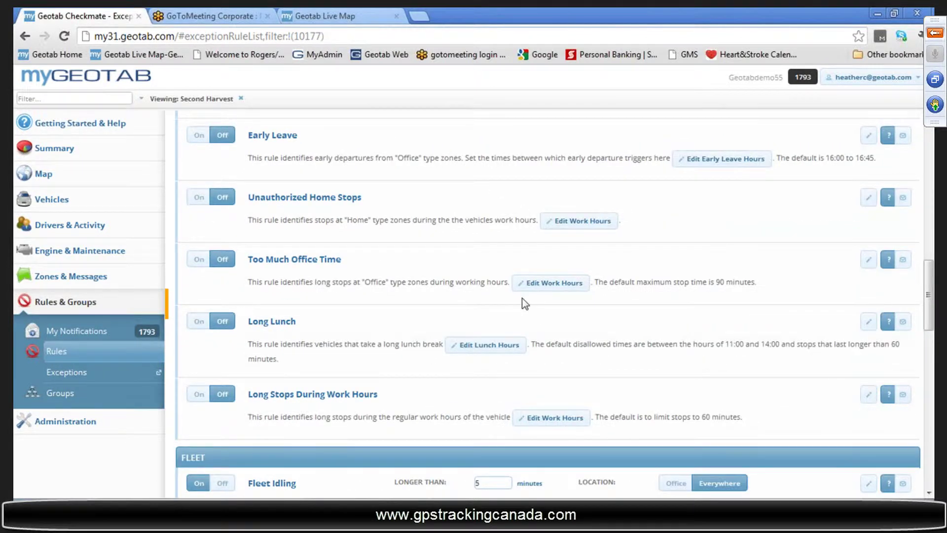
Scroll through the Fleet rules, Engine Light On to Backing Up When Leaving, until System appears.
scroll(522, 302, "down", 2)
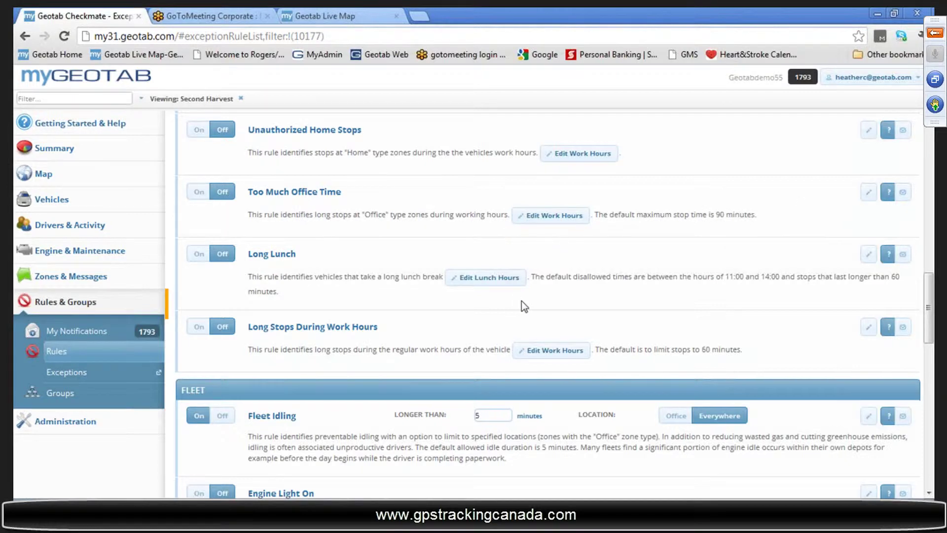
scroll(525, 295, "down", 2)
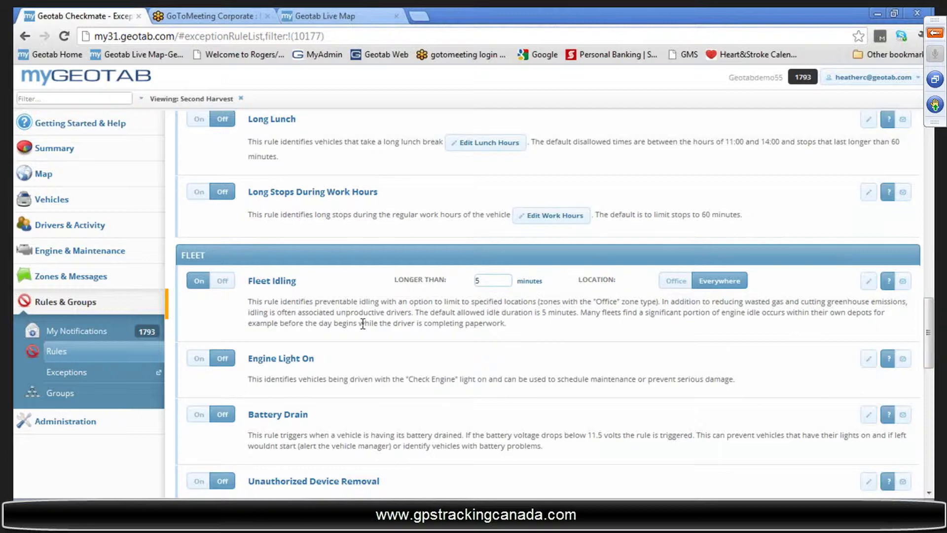
scroll(383, 359, "down", 1)
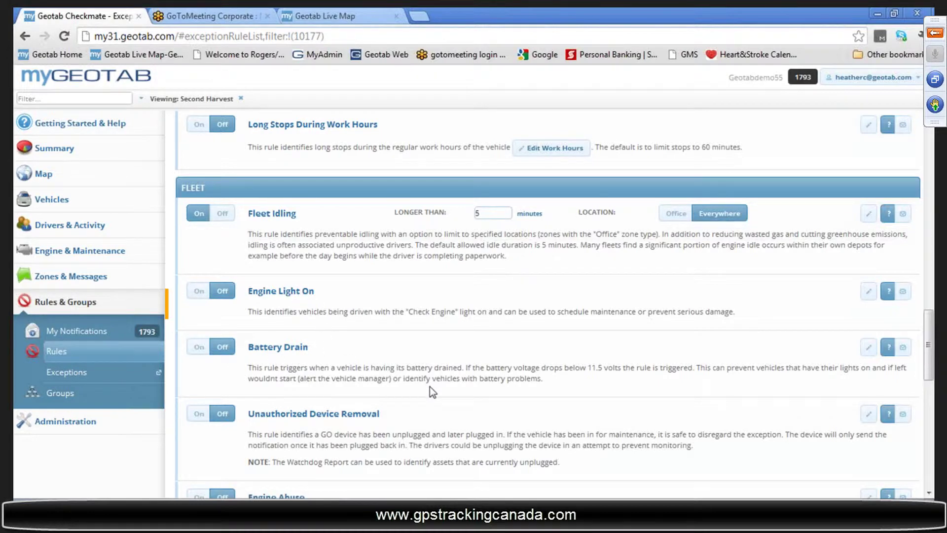
scroll(430, 386, "down", 1)
scroll(510, 357, "down", 1)
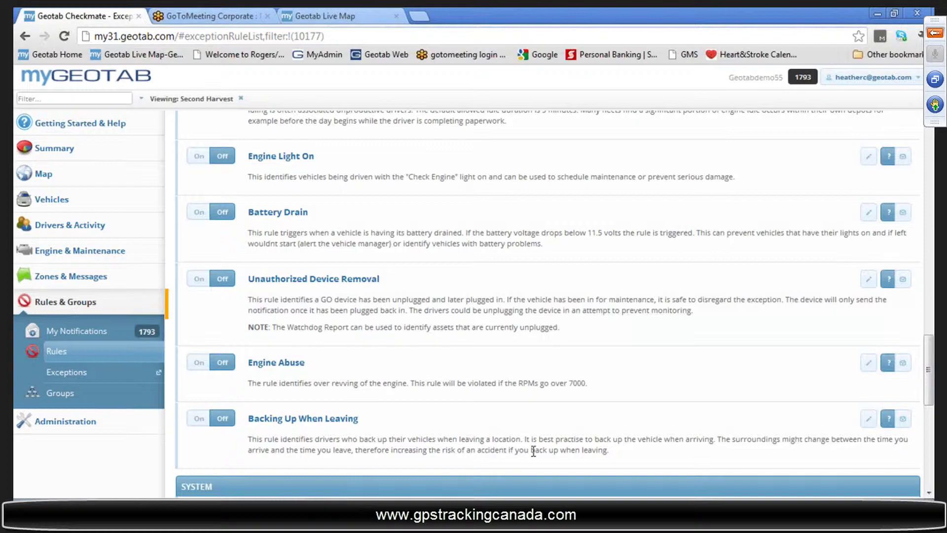
Scroll back up to the top of the Safety section, with Harsh Braking first.
scroll(563, 378, "up", 15)
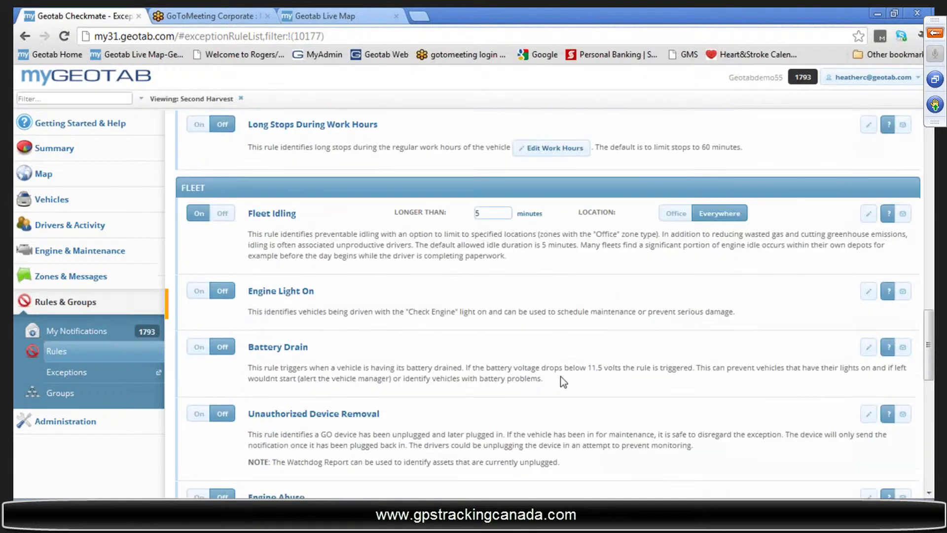
scroll(564, 375, "up", 10)
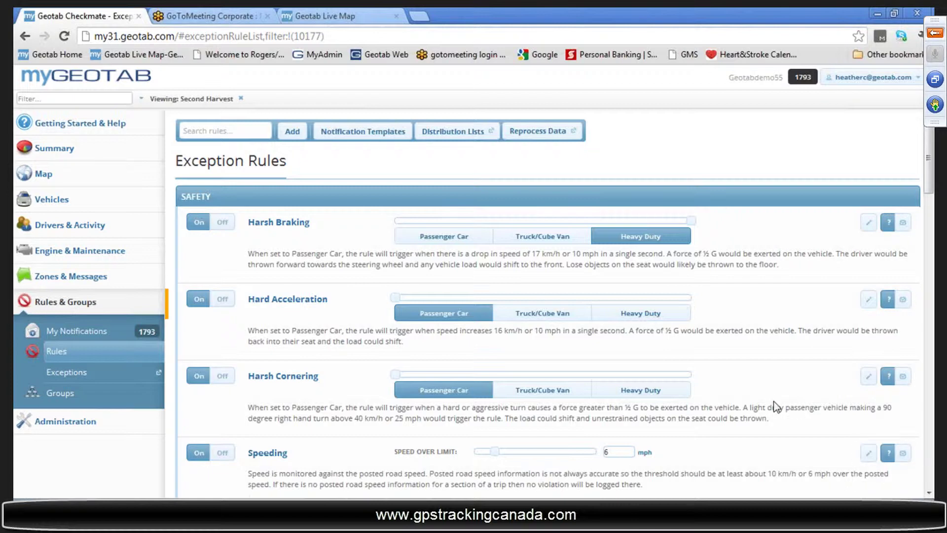
Scroll down past Speeding, Seatbelt and After Hours Usage to Possible Accident.
scroll(767, 377, "down", 7)
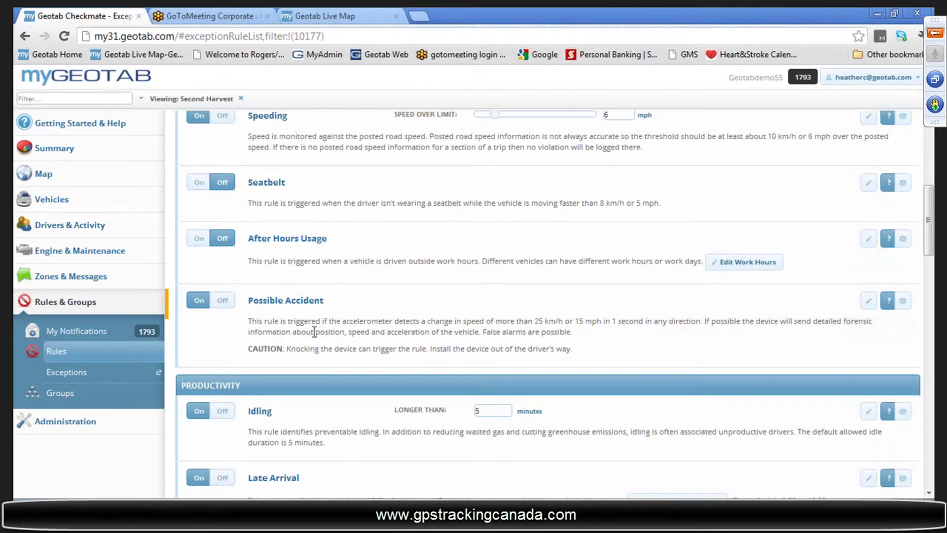
Expand Drivers & Activity in the sidebar to list Risk Management, Speed Graph and Drivers.
left_click(85, 228)
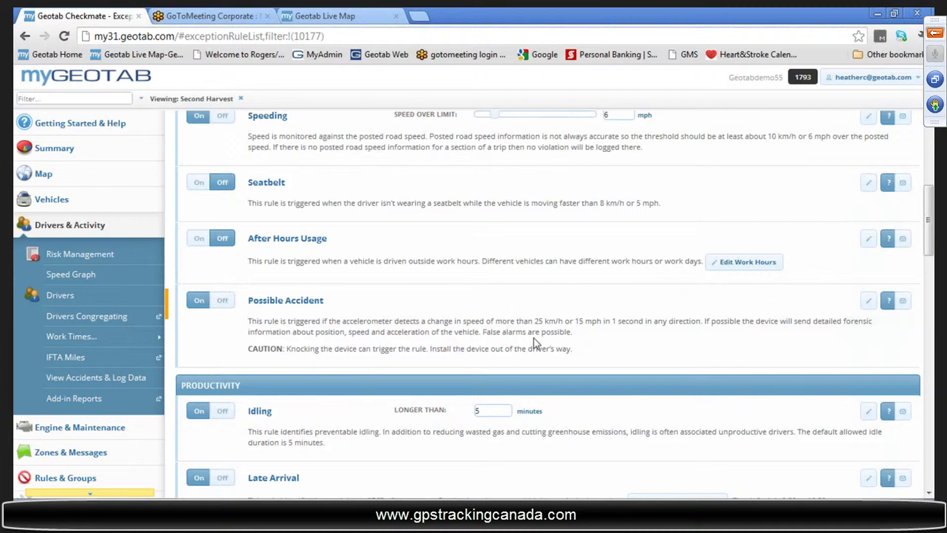
Scroll down through the Productivity and Fleet rules, then back up to Harsh Braking.
scroll(508, 385, "down", 8)
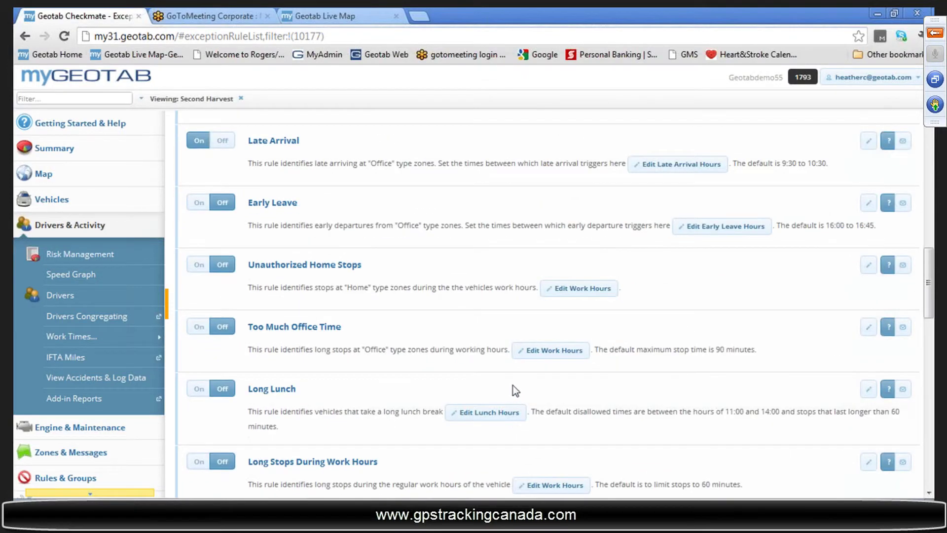
scroll(513, 385, "down", 4)
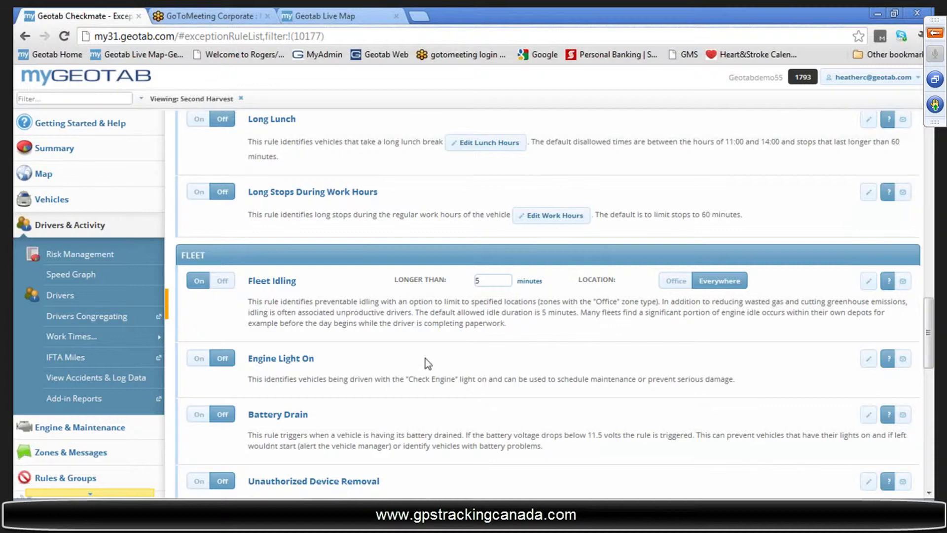
scroll(434, 355, "up", 10)
scroll(292, 230, "up", 4)
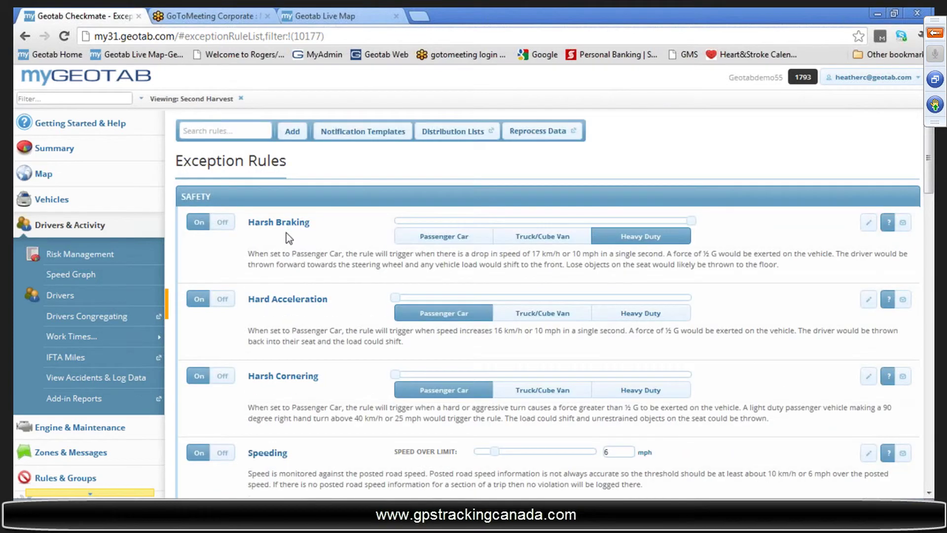
Switch Harsh Braking off, confirm with Yes, then turn it back on at Heavy Duty.
left_click(223, 228)
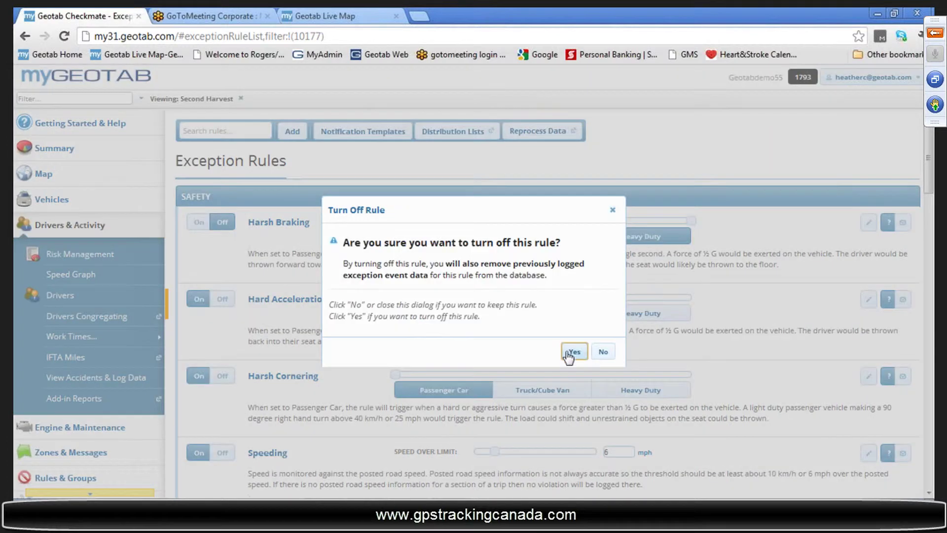
left_click(572, 351)
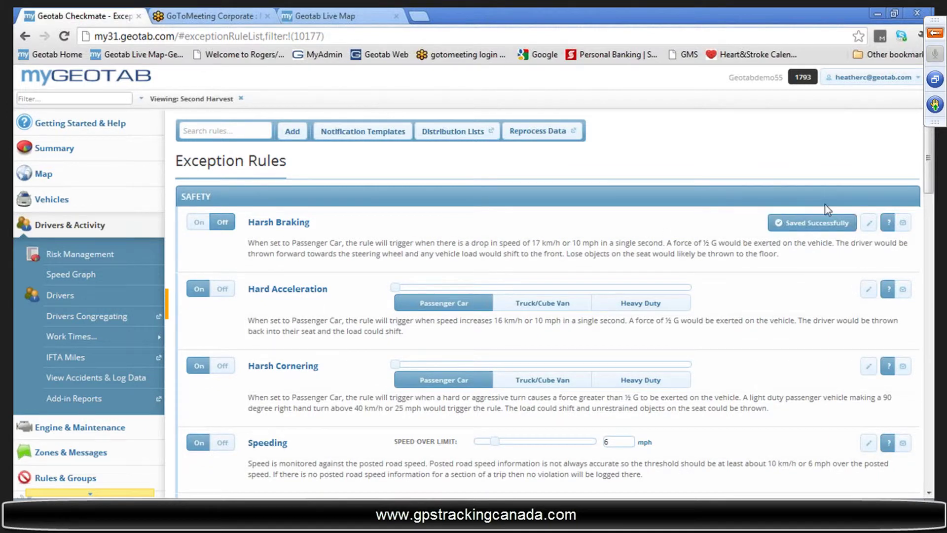
left_click(199, 222)
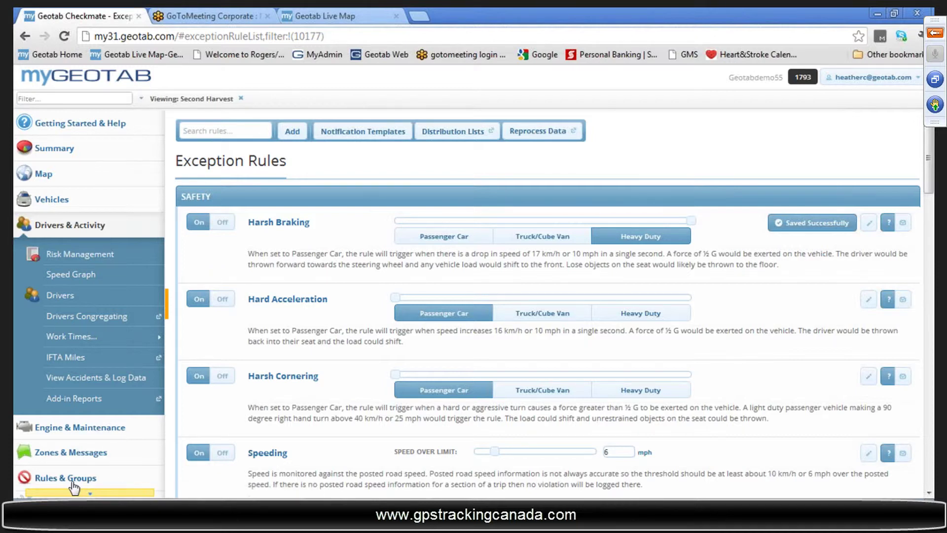
Expand Administration in the sidebar and open Users, listing all 59 users.
scroll(74, 489, "down", 2)
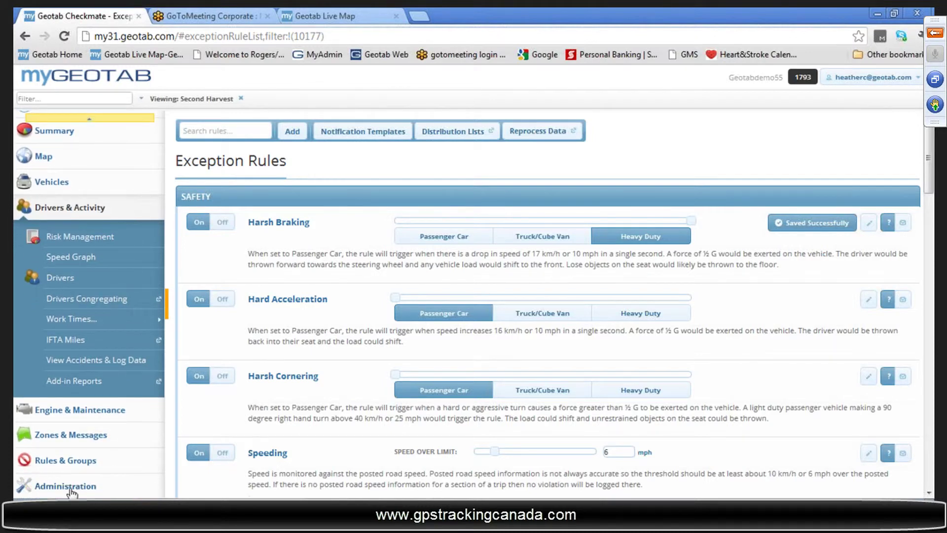
left_click(72, 488)
left_click(61, 375)
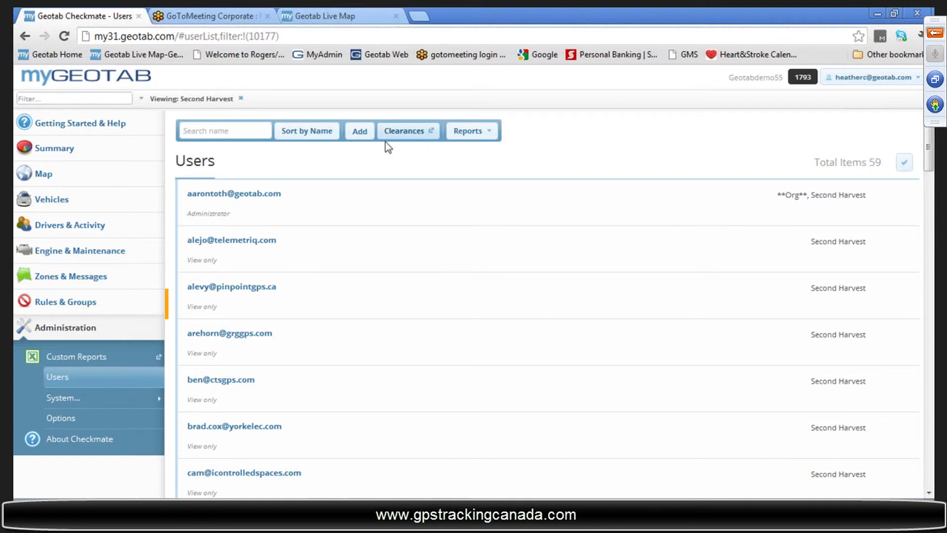
Expand Rules & Groups and open Rules to return to the Exception Rules page.
left_click(71, 306)
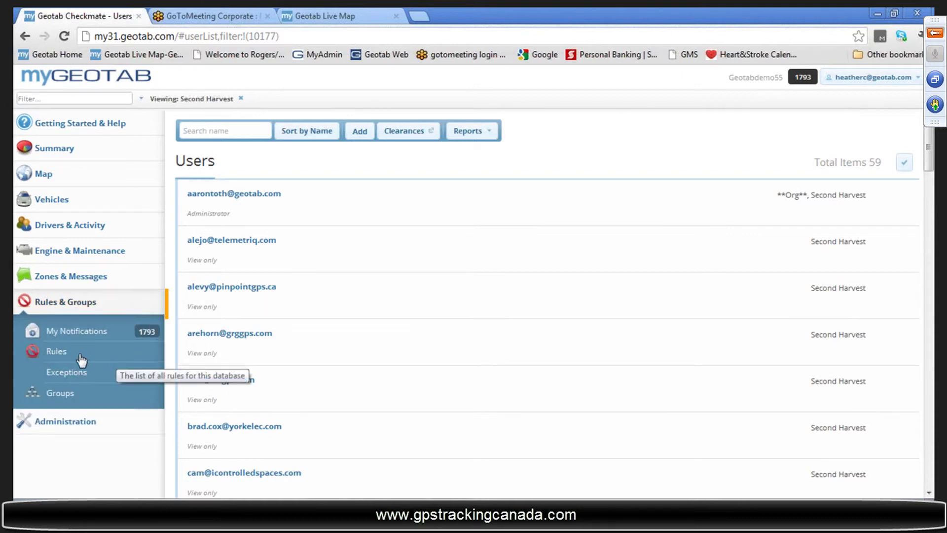
left_click(59, 351)
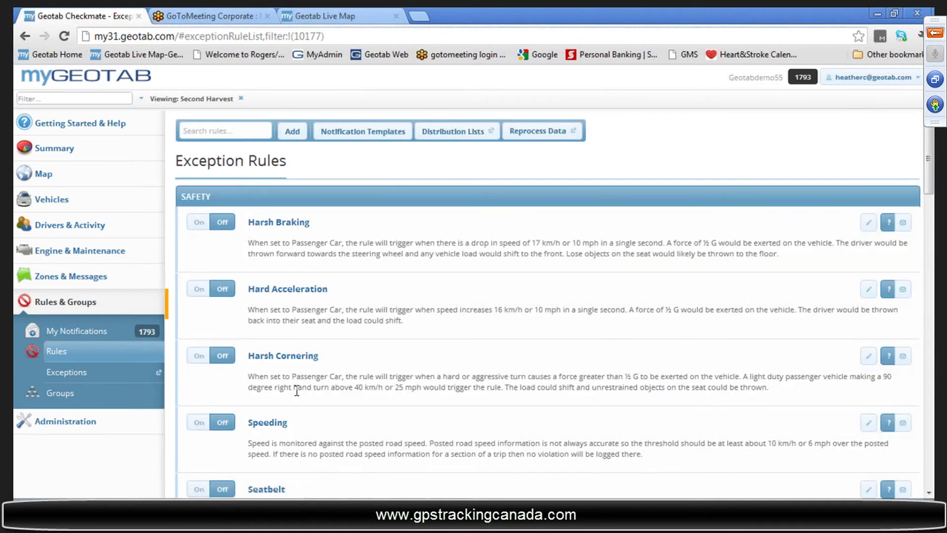